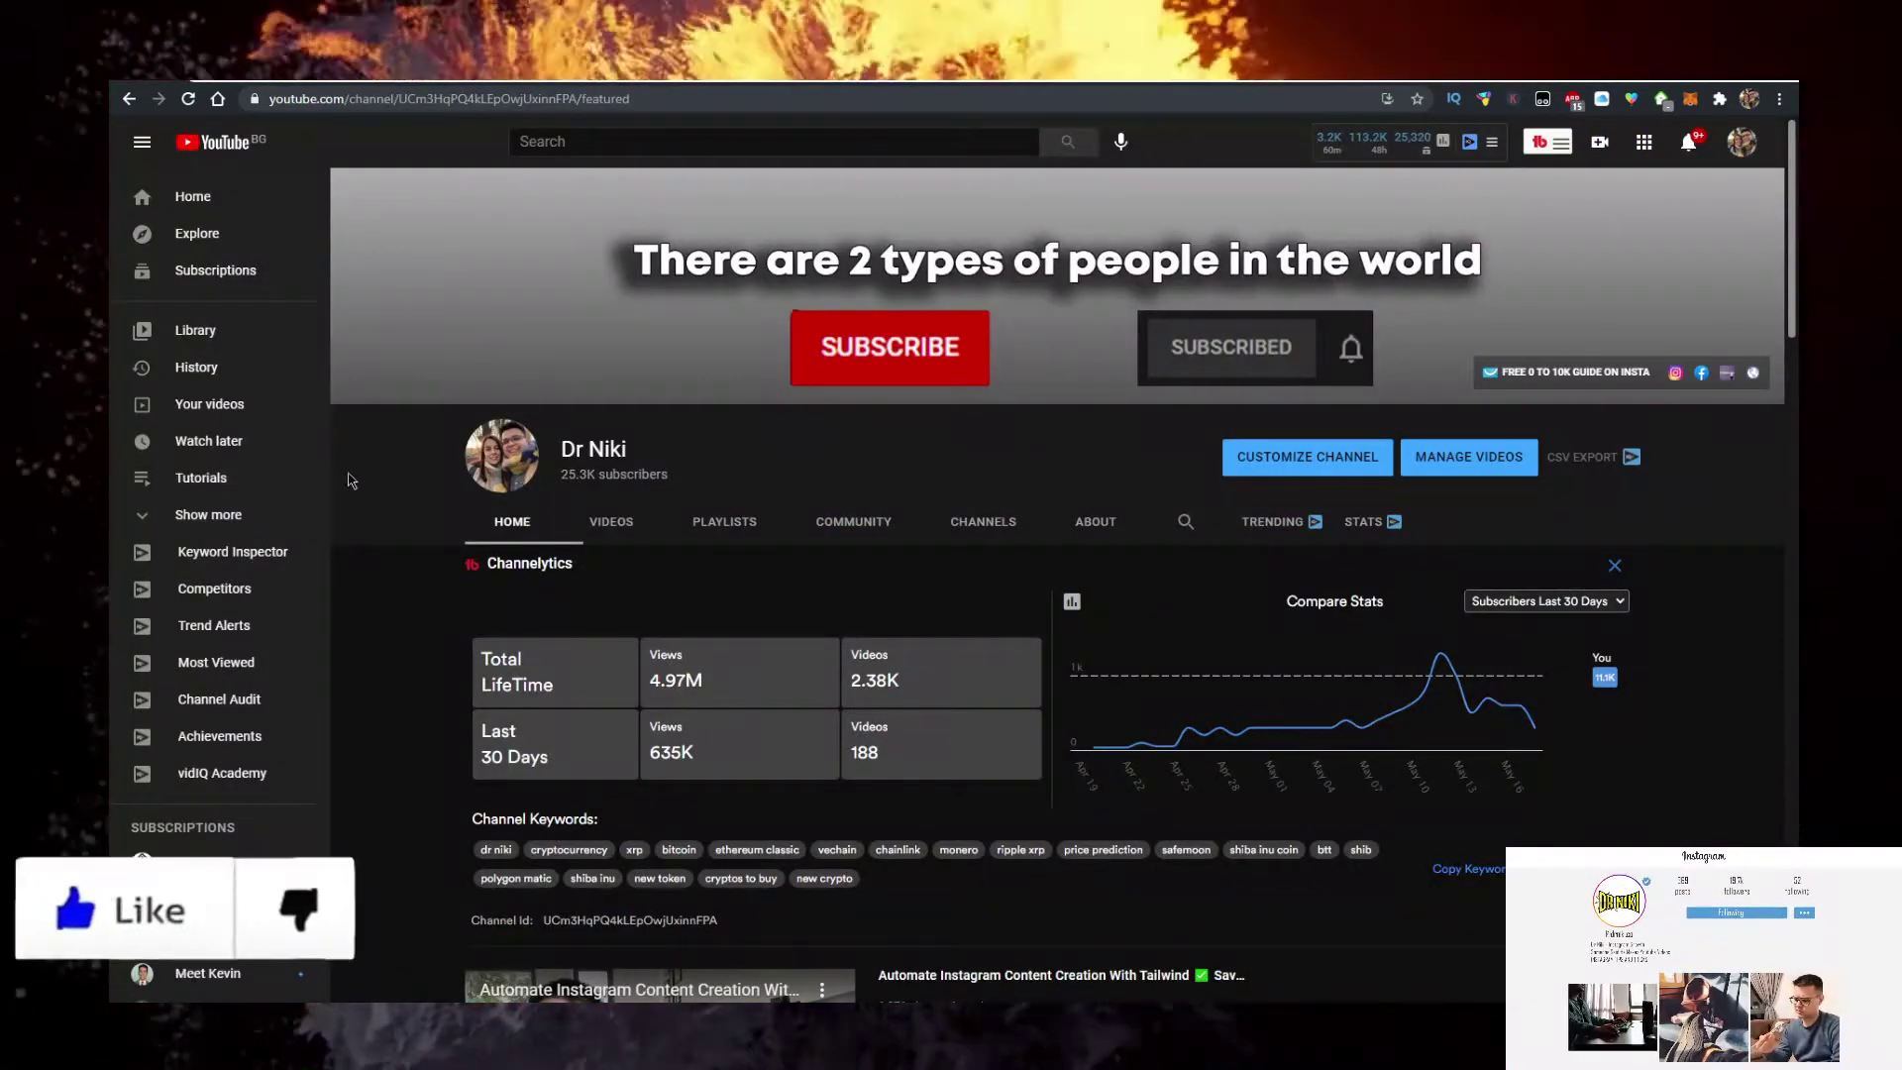
Step: Highlight the view and video counts on the YouTube channel's stats panel
left_click_drag(891, 761, 855, 696)
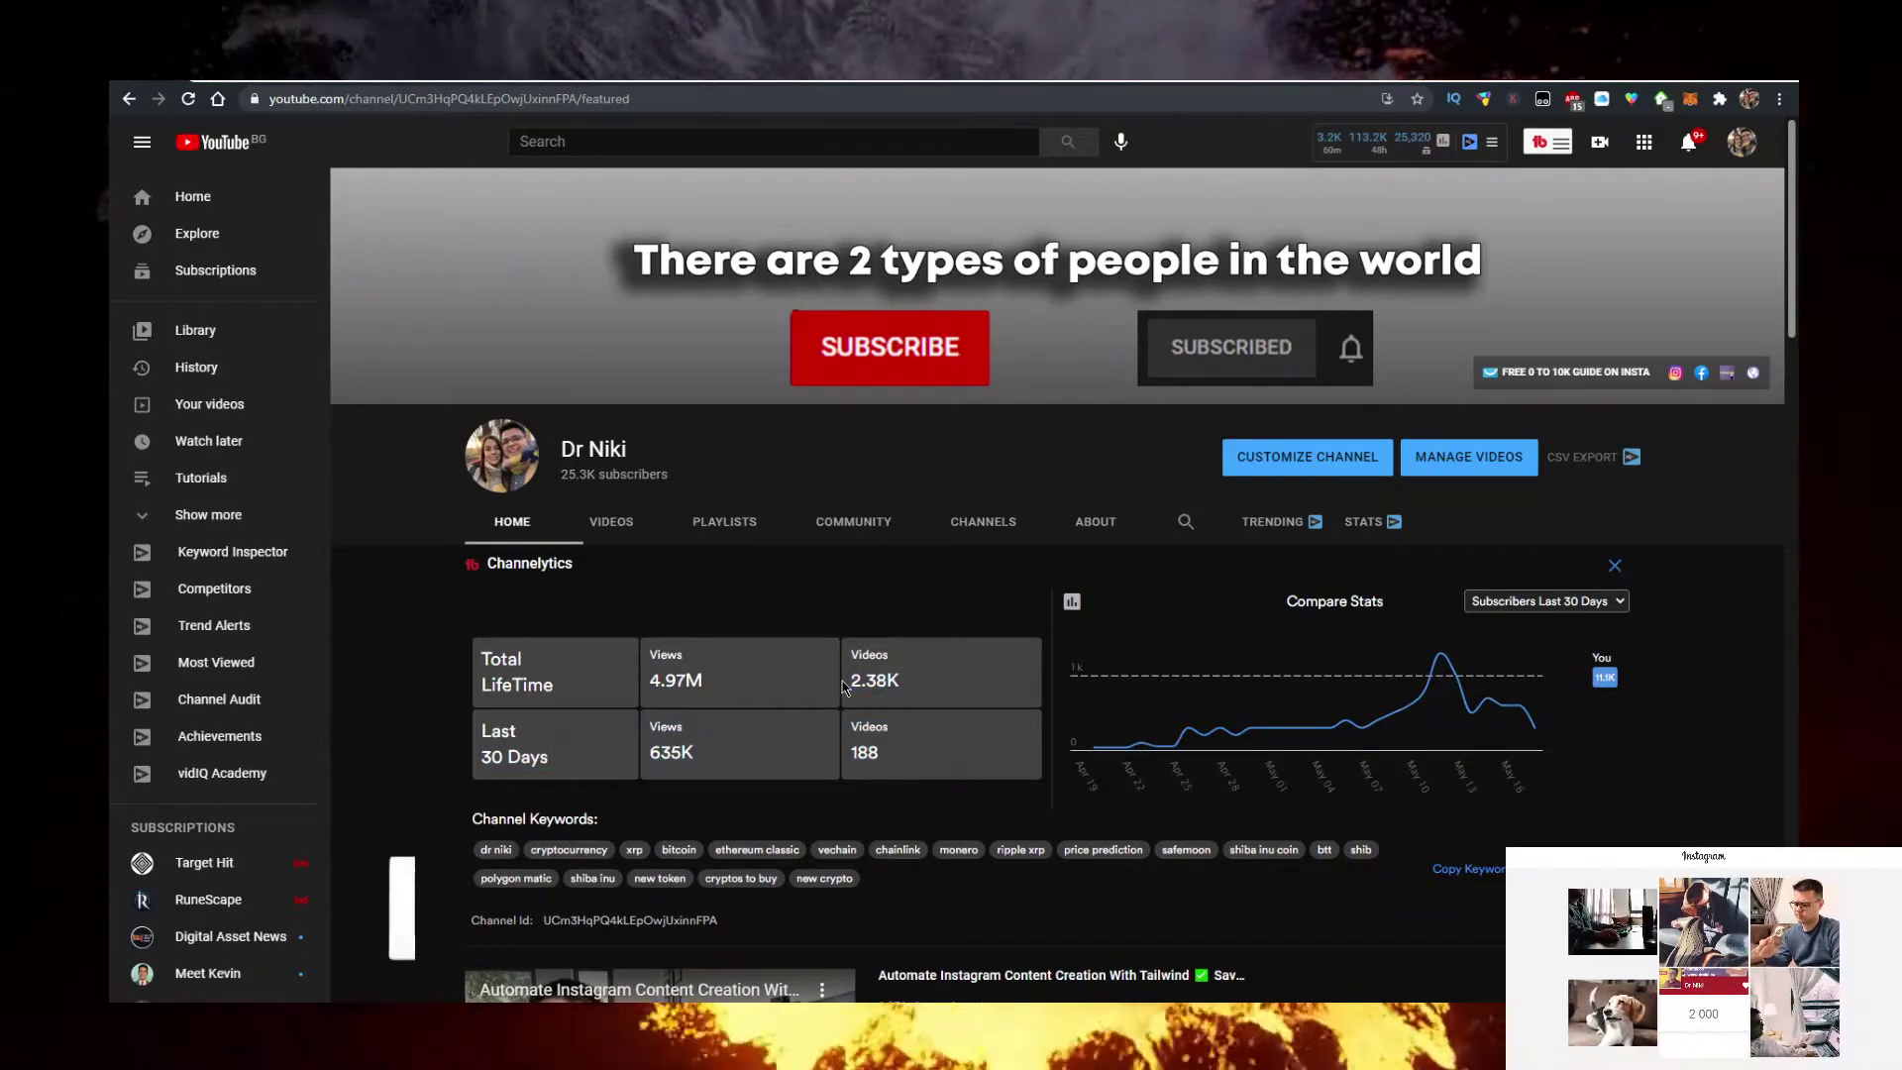